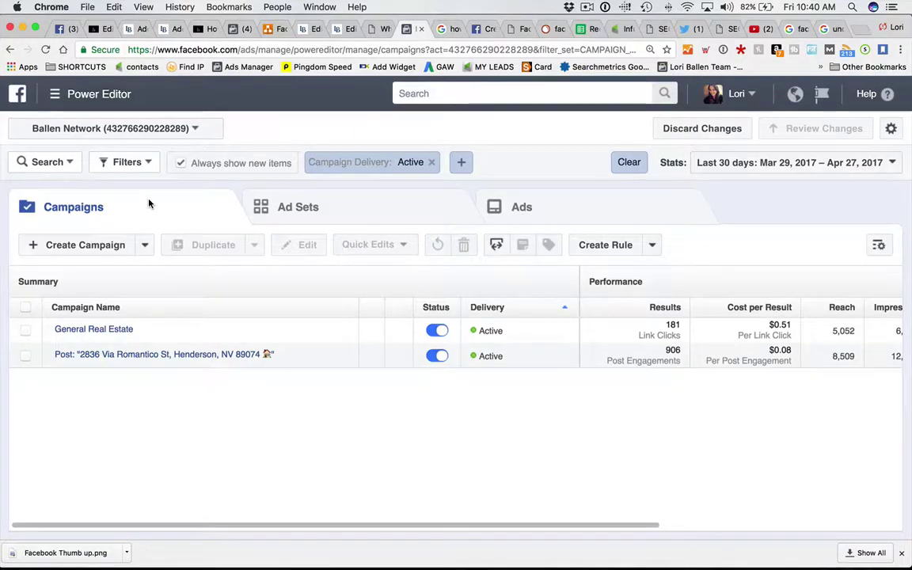
Step: Browse the account's ad sets and individual ads, returning to the campaigns list
{"action": "left_click", "coordinate": [368, 214]}
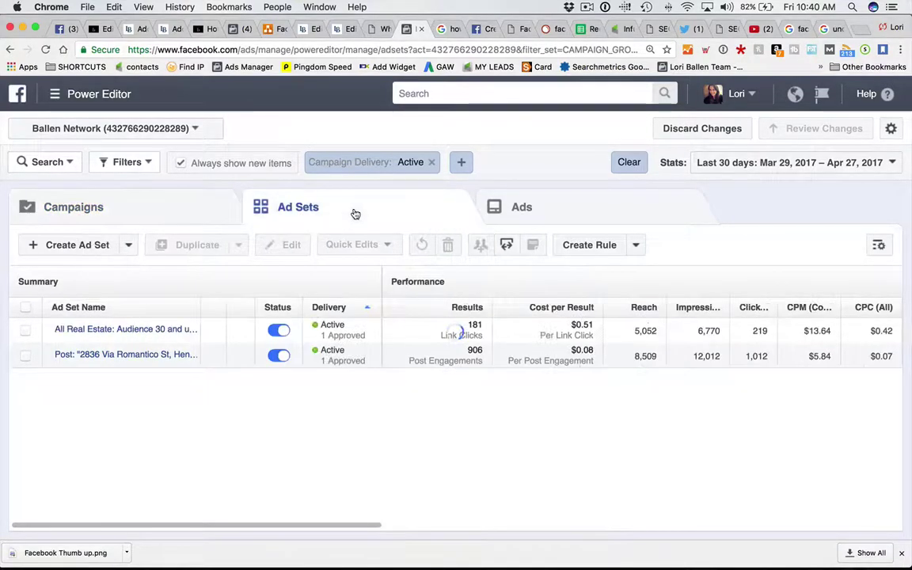
{"action": "left_click", "coordinate": [176, 217]}
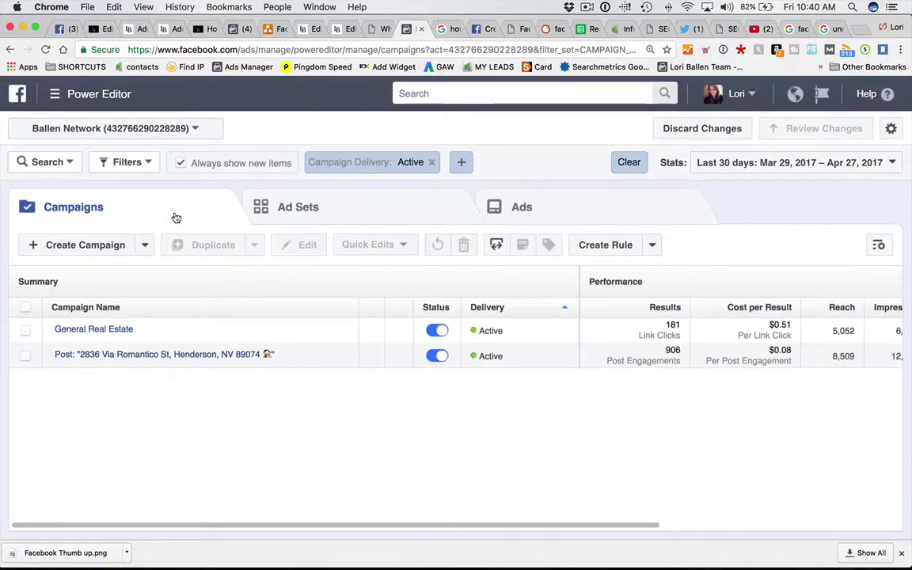
{"action": "left_click", "coordinate": [363, 222]}
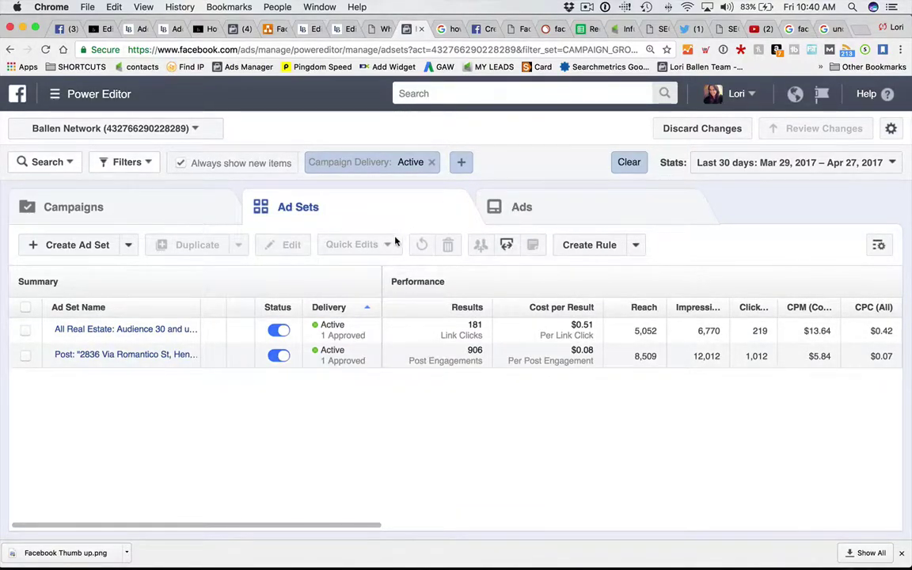
{"action": "left_click", "coordinate": [556, 215]}
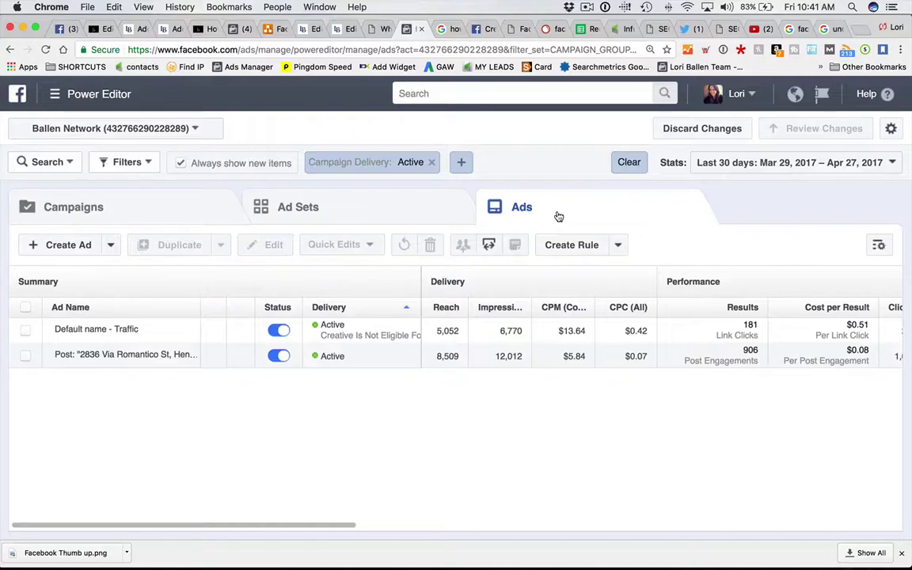
{"action": "left_click", "coordinate": [132, 207]}
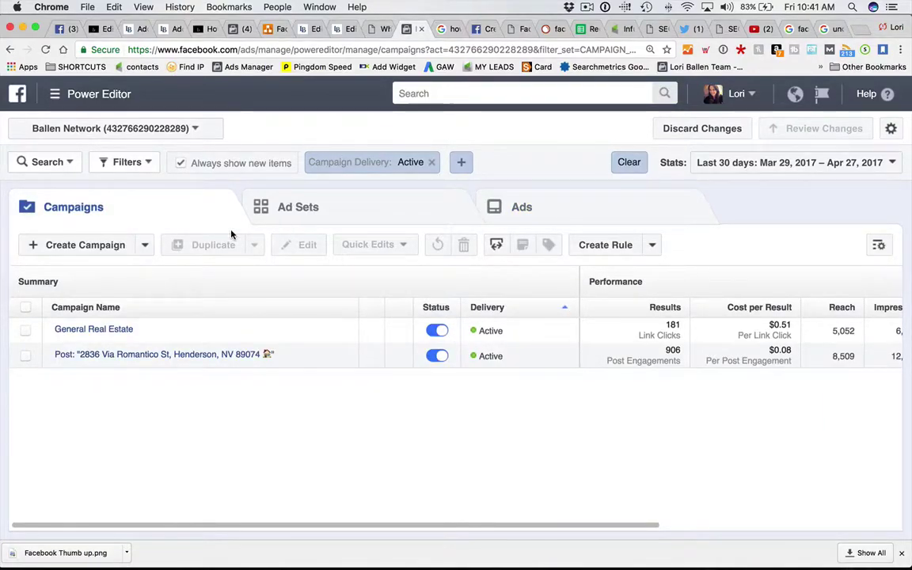
Step: Start a new campaign with Create New Campaign kept, ready to enter the campaign name
{"action": "left_click", "coordinate": [75, 251]}
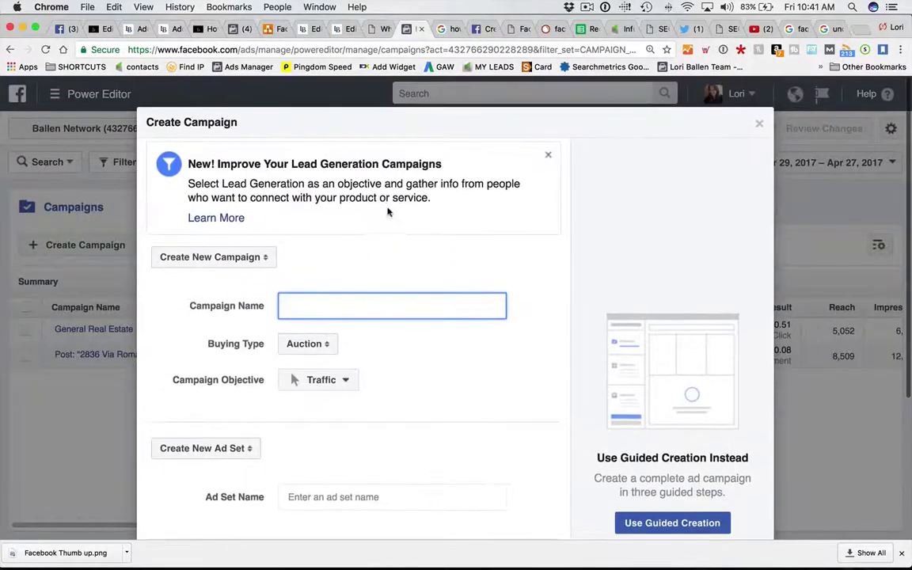
{"action": "scroll", "coordinate": [396, 214], "scroll_direction": "down", "scroll_amount": 1}
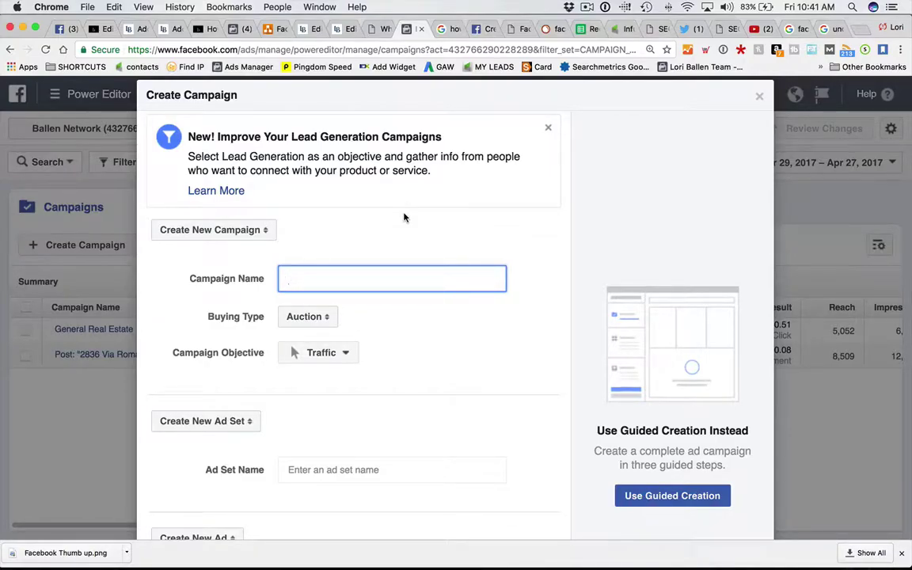
{"action": "scroll", "coordinate": [240, 216], "scroll_direction": "down", "scroll_amount": 1}
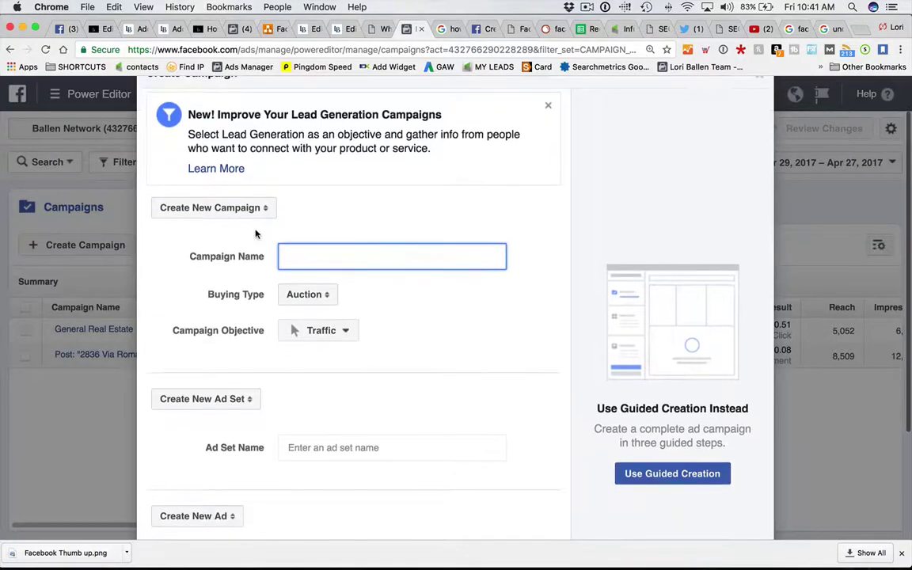
{"action": "left_click", "coordinate": [241, 210]}
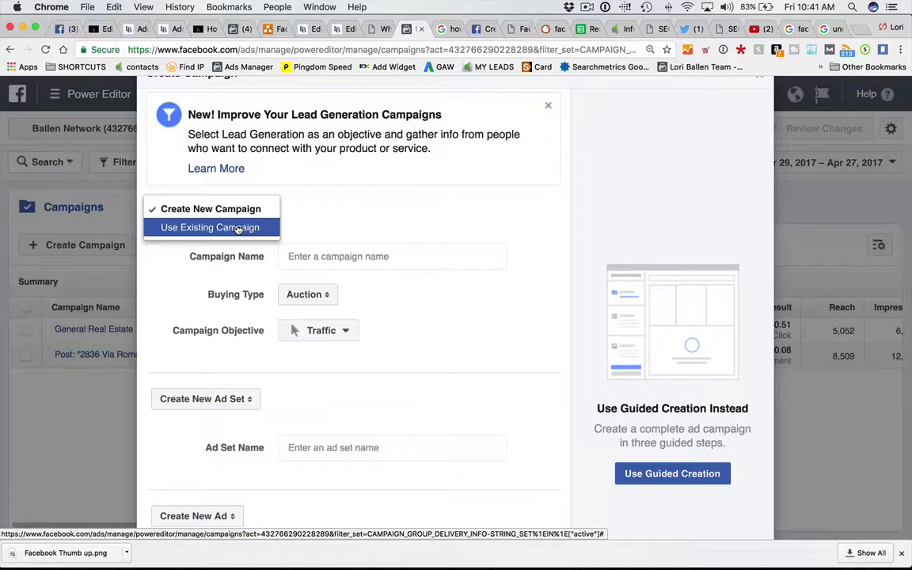
{"action": "left_click", "coordinate": [250, 211]}
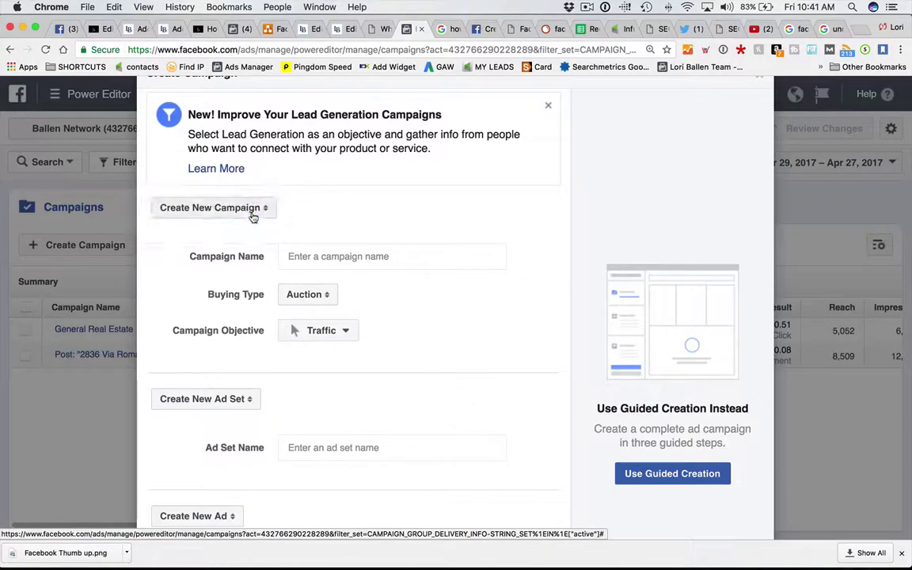
{"action": "scroll", "coordinate": [329, 236], "scroll_direction": "down", "scroll_amount": 1}
{"action": "left_click", "coordinate": [373, 221]}
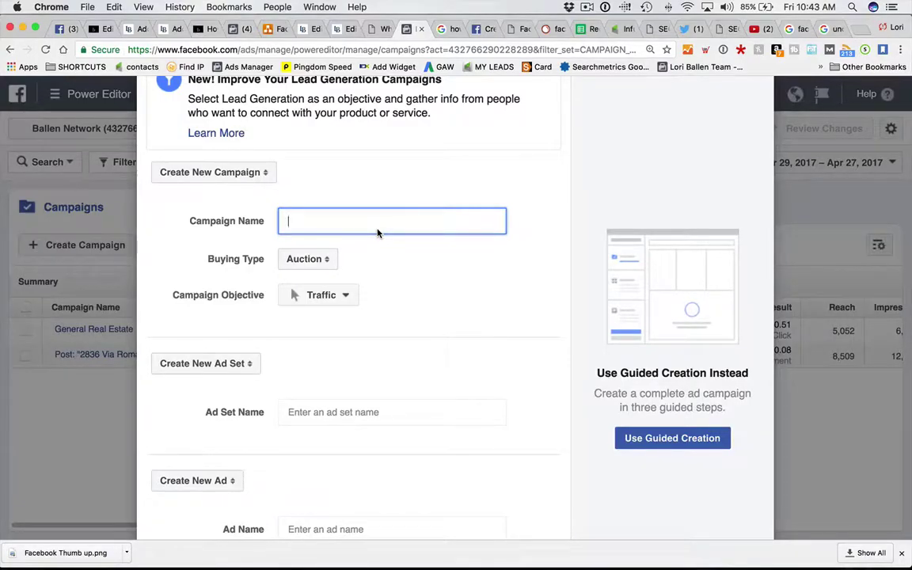
{"action": "left_click", "coordinate": [325, 261]}
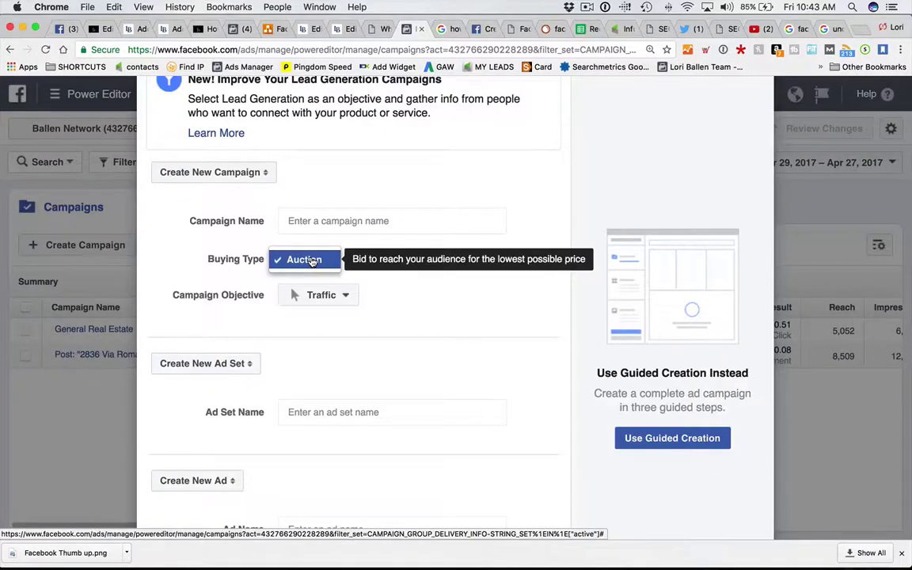
{"action": "left_click", "coordinate": [313, 261]}
{"action": "scroll", "coordinate": [322, 320], "scroll_direction": "down", "scroll_amount": 1}
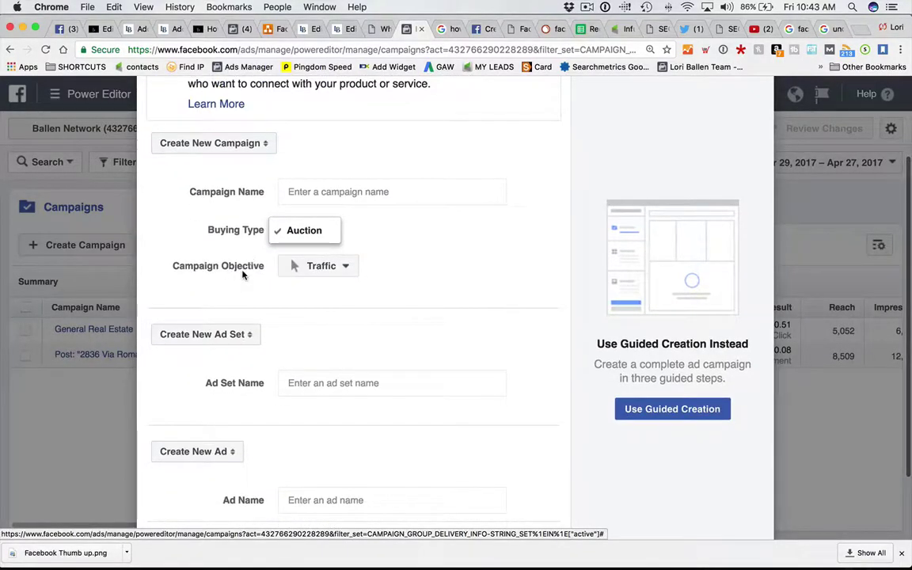
{"action": "scroll", "coordinate": [243, 274], "scroll_direction": "down", "scroll_amount": 1}
{"action": "left_click", "coordinate": [345, 238]}
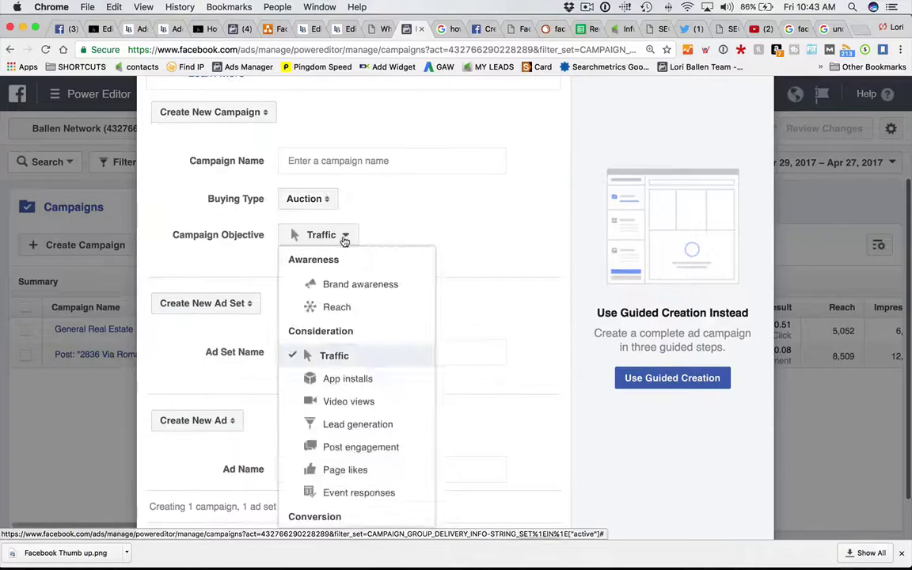
{"action": "scroll", "coordinate": [350, 378], "scroll_direction": "down", "scroll_amount": 2}
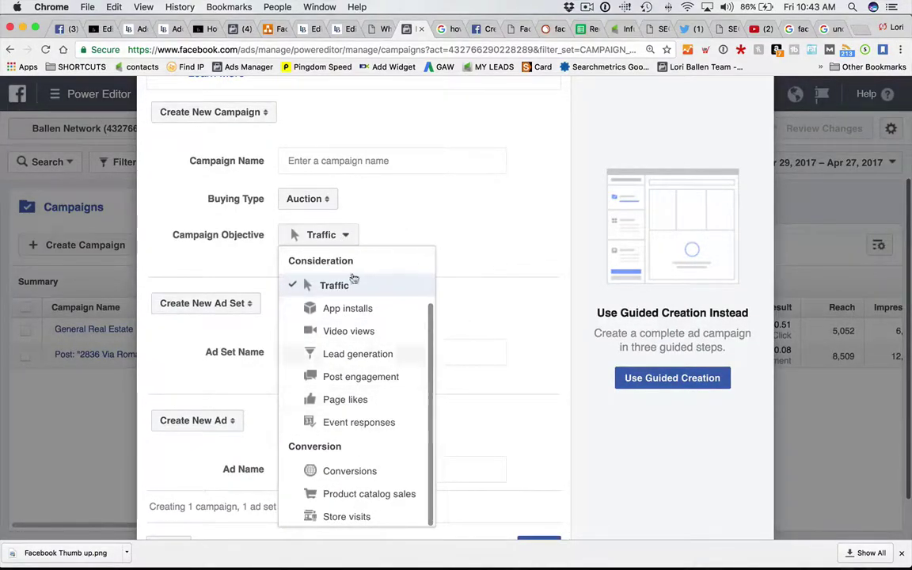
{"action": "left_click", "coordinate": [443, 254]}
{"action": "scroll", "coordinate": [365, 260], "scroll_direction": "up", "scroll_amount": 1}
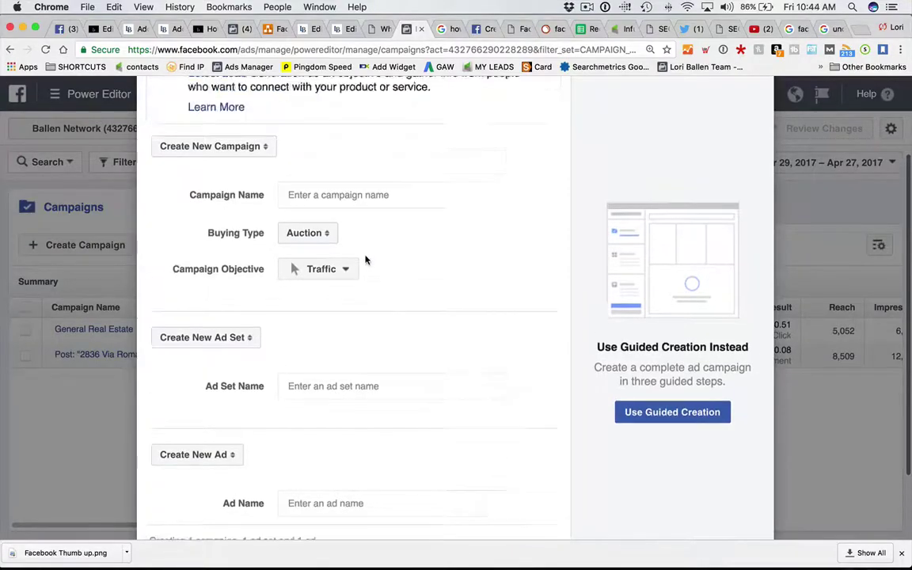
{"action": "scroll", "coordinate": [365, 259], "scroll_direction": "up", "scroll_amount": 1}
{"action": "scroll", "coordinate": [281, 305], "scroll_direction": "up", "scroll_amount": 2}
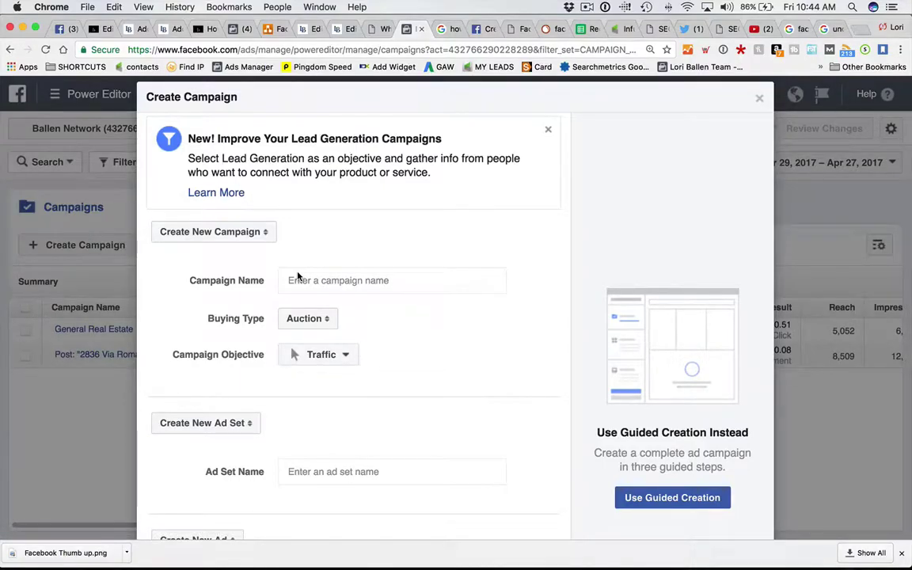
{"action": "scroll", "coordinate": [297, 276], "scroll_direction": "down", "scroll_amount": 3}
{"action": "scroll", "coordinate": [295, 281], "scroll_direction": "up", "scroll_amount": 4}
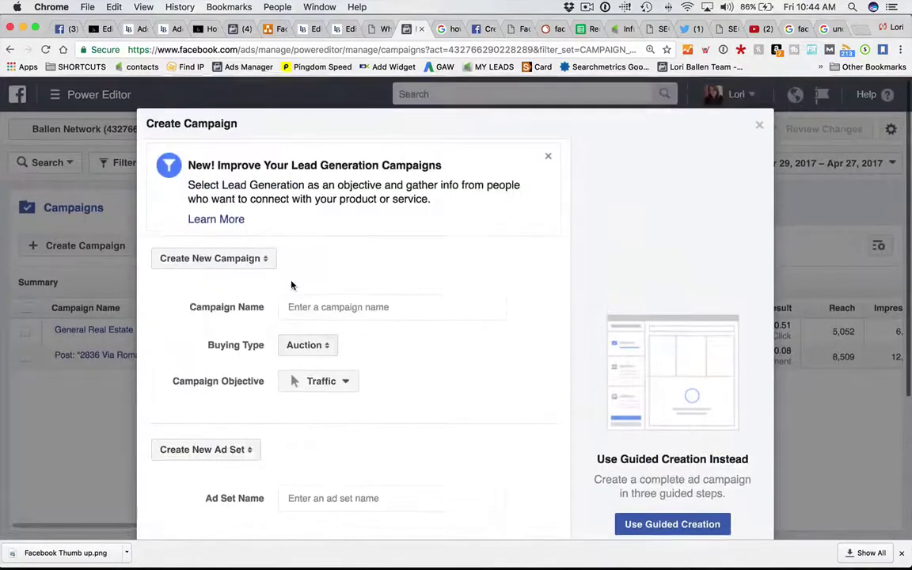
{"action": "scroll", "coordinate": [292, 285], "scroll_direction": "down", "scroll_amount": 3}
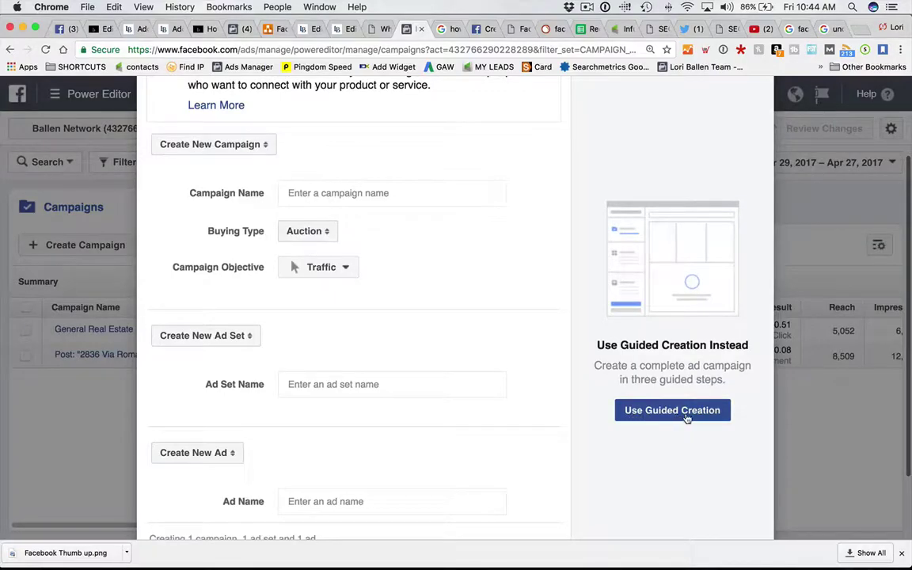
Step: Switch to Guided Creation at the marketing objective step, briefly checking the Facebook campaigns blog post
{"action": "left_click", "coordinate": [686, 411]}
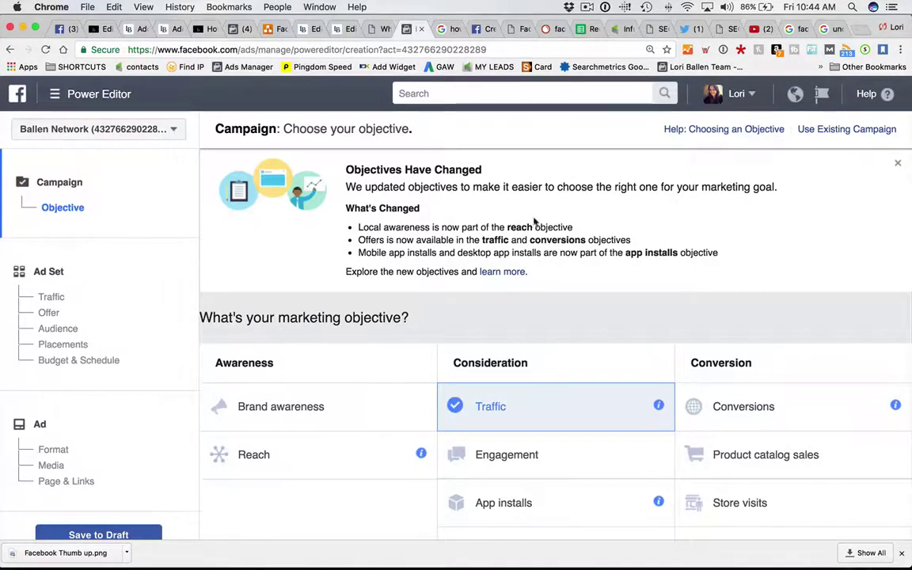
{"action": "left_click", "coordinate": [377, 29]}
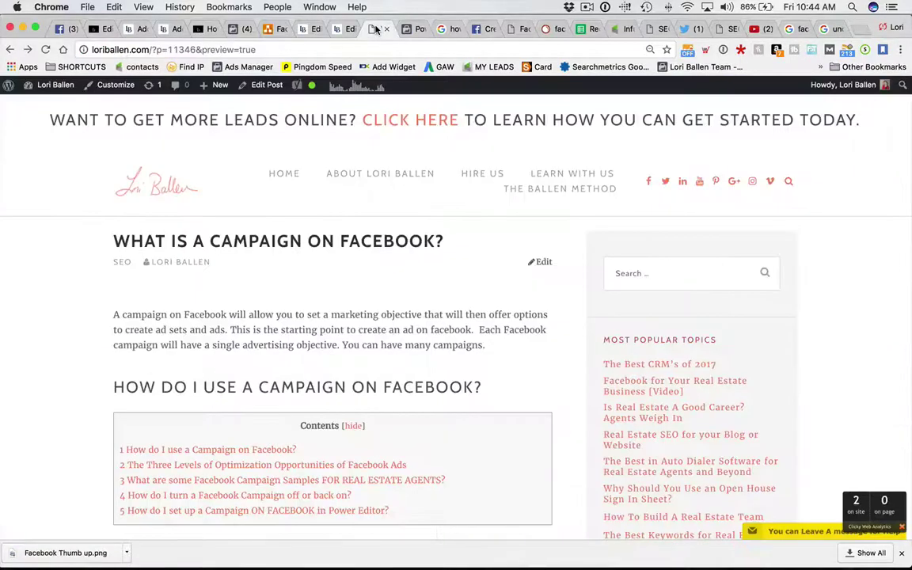
{"action": "left_click", "coordinate": [407, 29]}
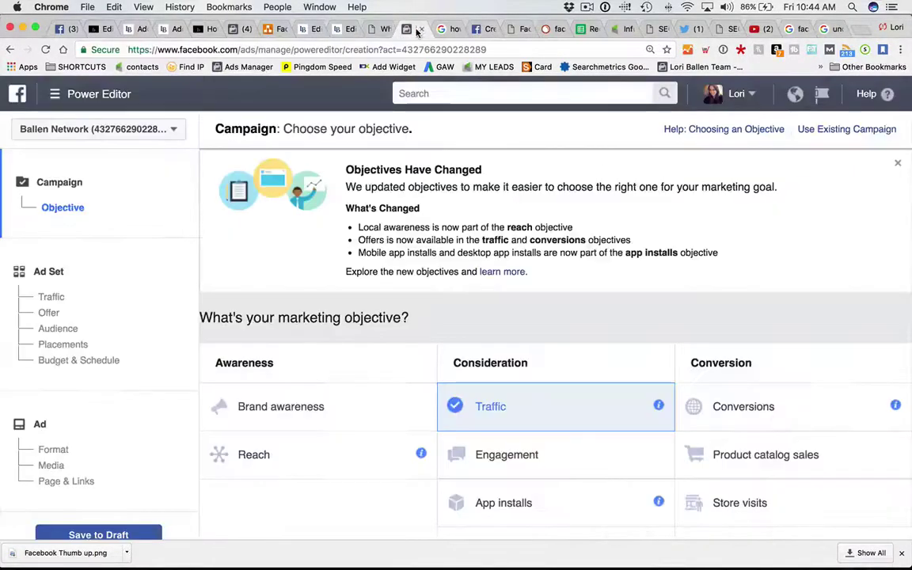
Step: Toggle the 2836 Via Romantico post campaign off and on twice, then view its ad sets
{"action": "left_click", "coordinate": [240, 30]}
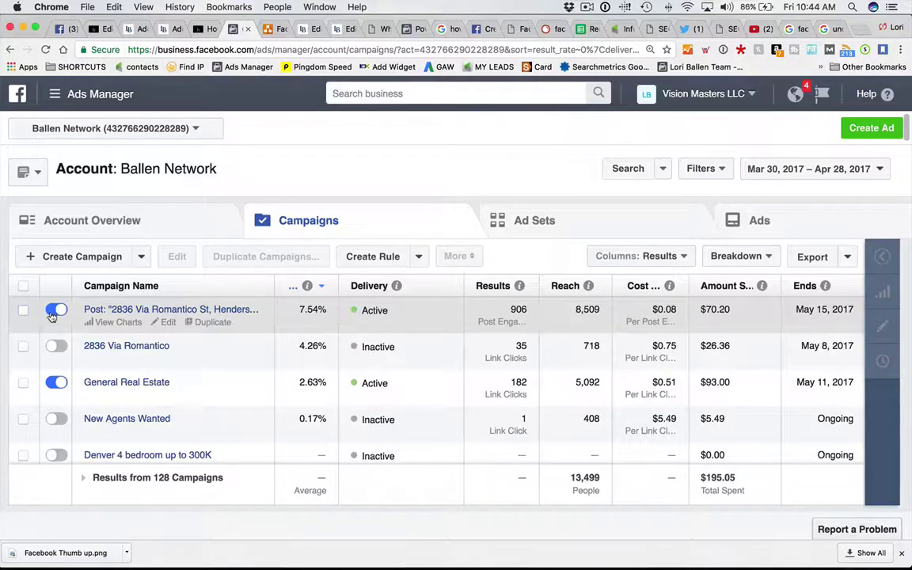
{"action": "left_click", "coordinate": [52, 314]}
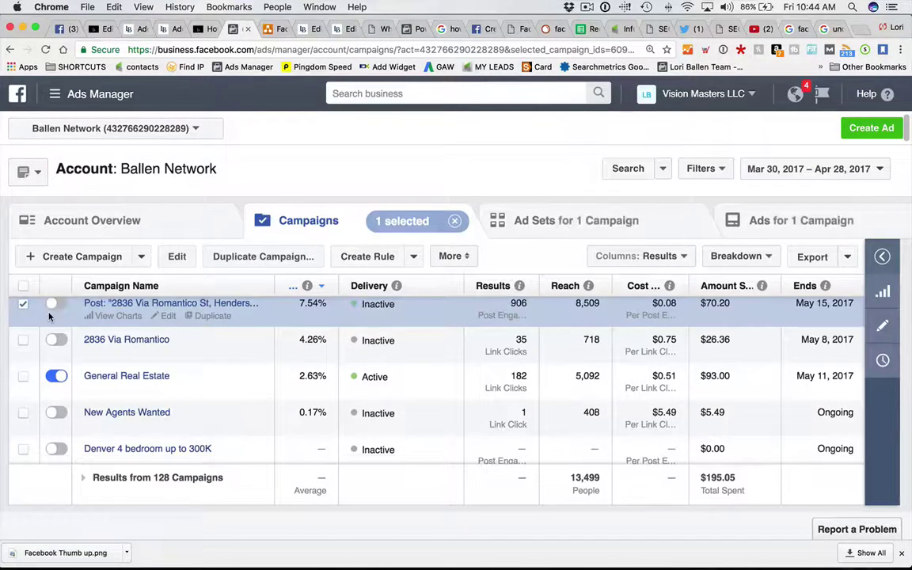
{"action": "left_click", "coordinate": [58, 307]}
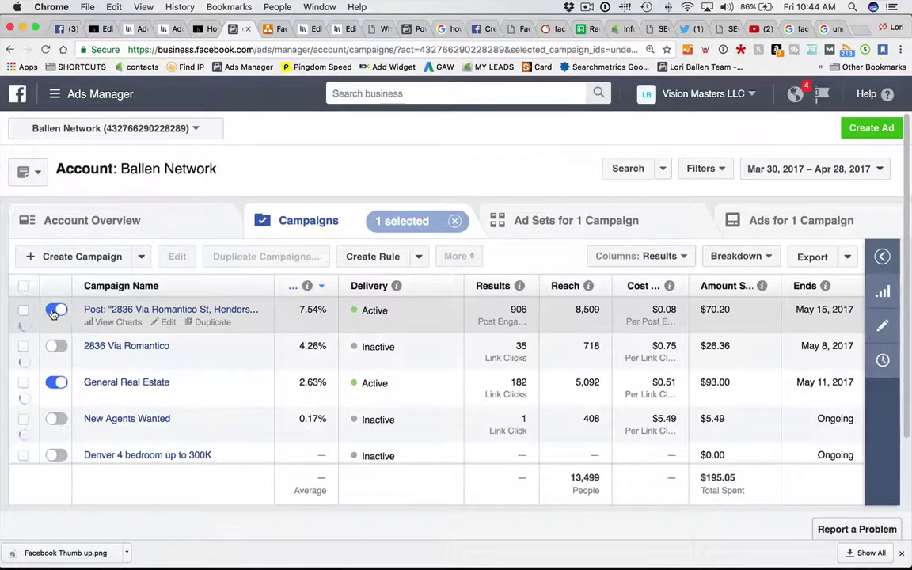
{"action": "left_click", "coordinate": [53, 314]}
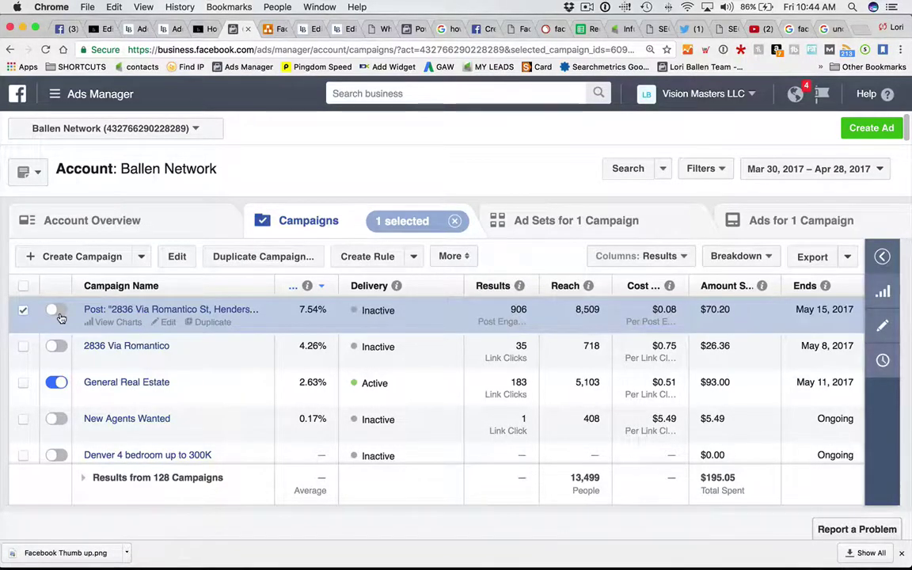
{"action": "left_click", "coordinate": [55, 311]}
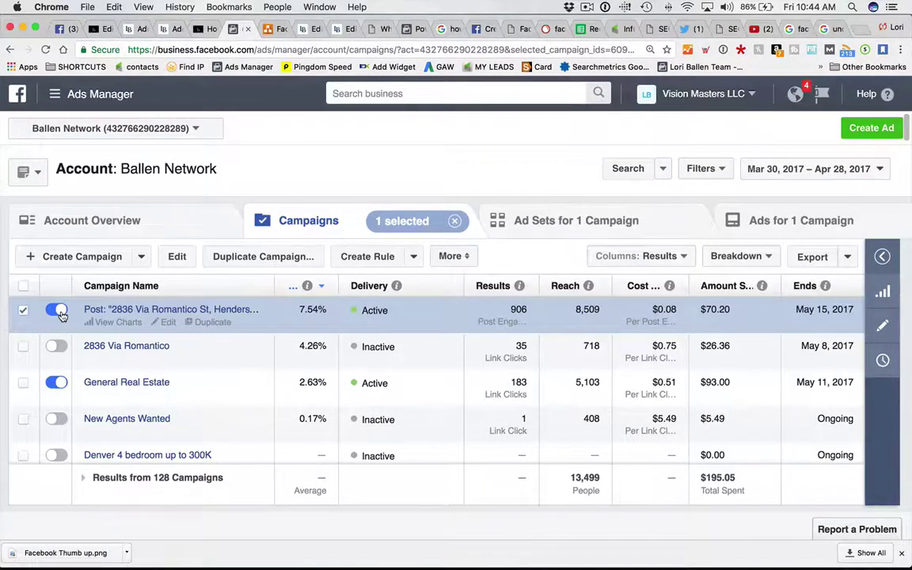
{"action": "left_click", "coordinate": [585, 225]}
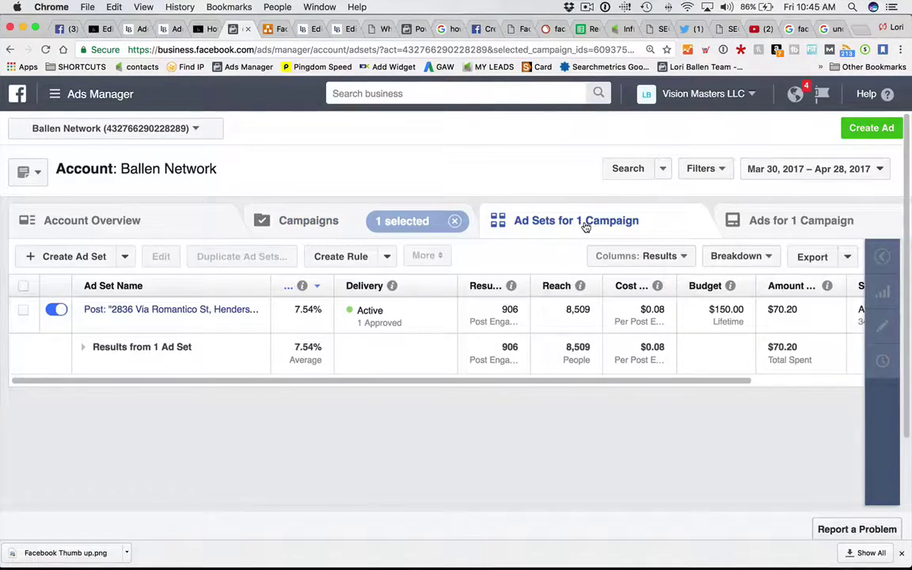
Step: Switch off the campaign's only ad set, select its single ad, and return to the campaigns list
{"action": "left_click", "coordinate": [23, 310]}
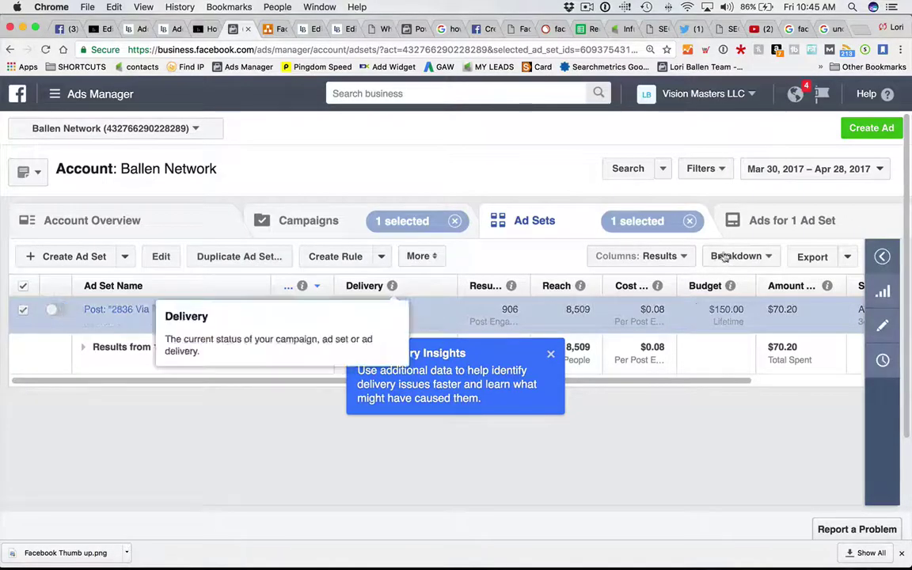
{"action": "left_click", "coordinate": [805, 225]}
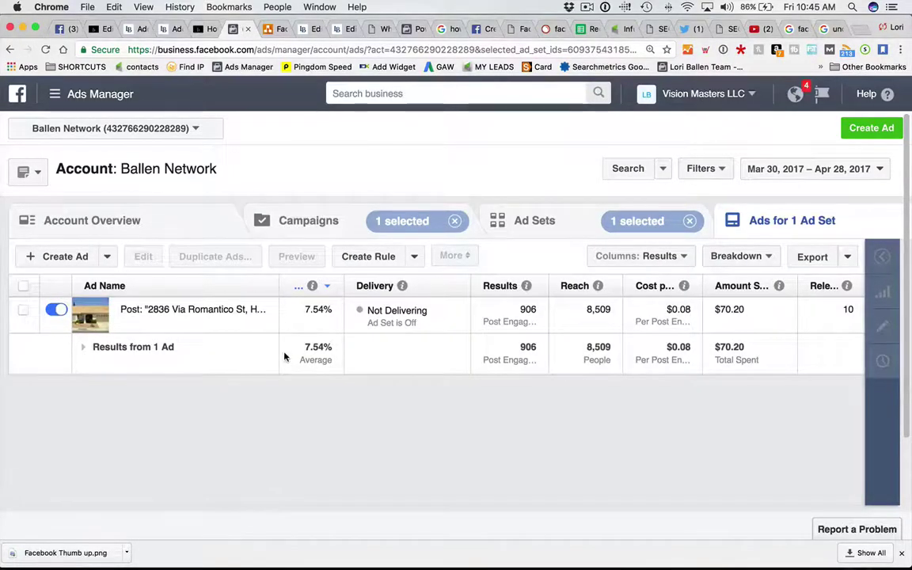
{"action": "left_click", "coordinate": [54, 312]}
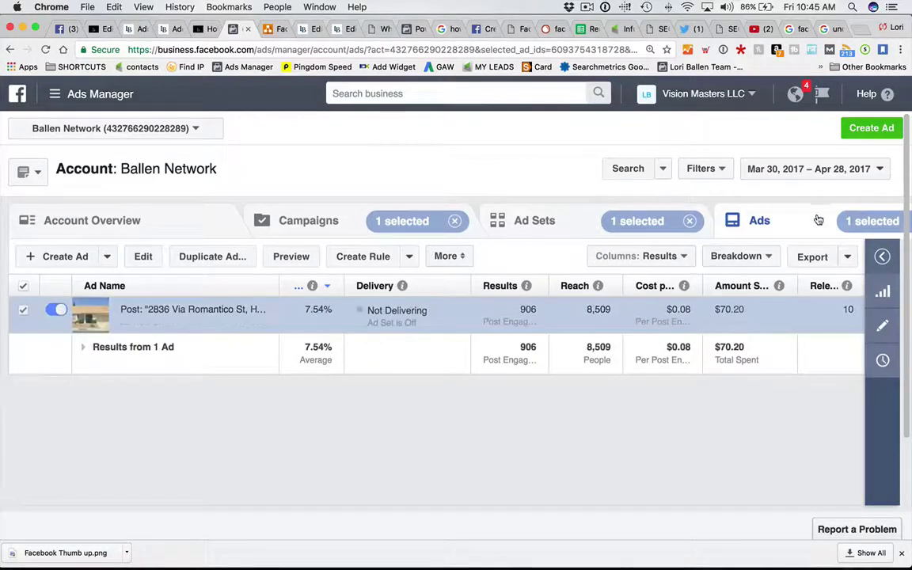
{"action": "left_click", "coordinate": [317, 222]}
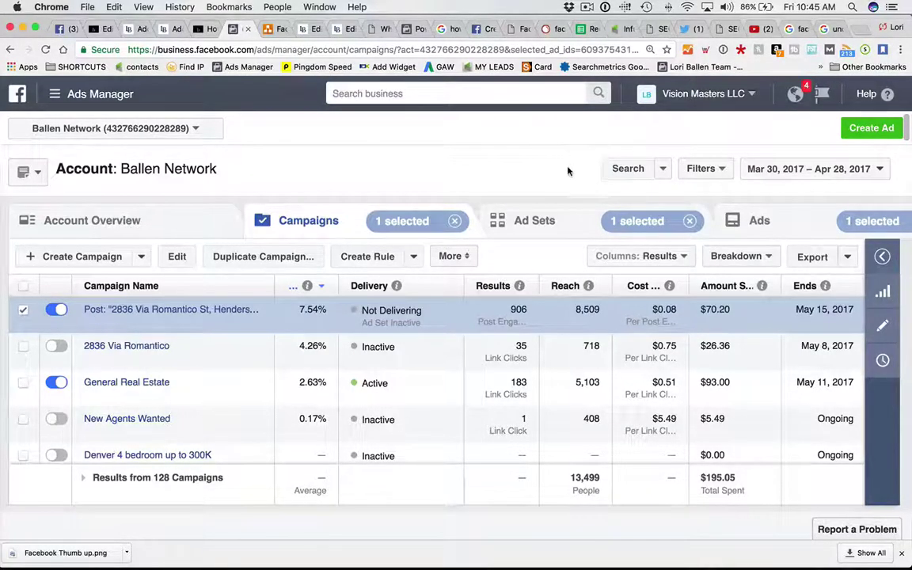
{"action": "left_click", "coordinate": [587, 10]}
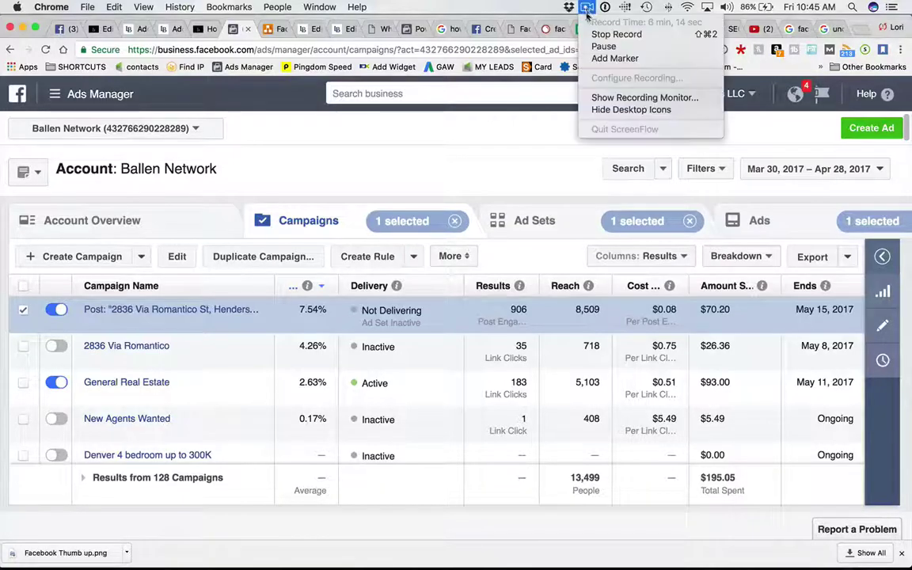